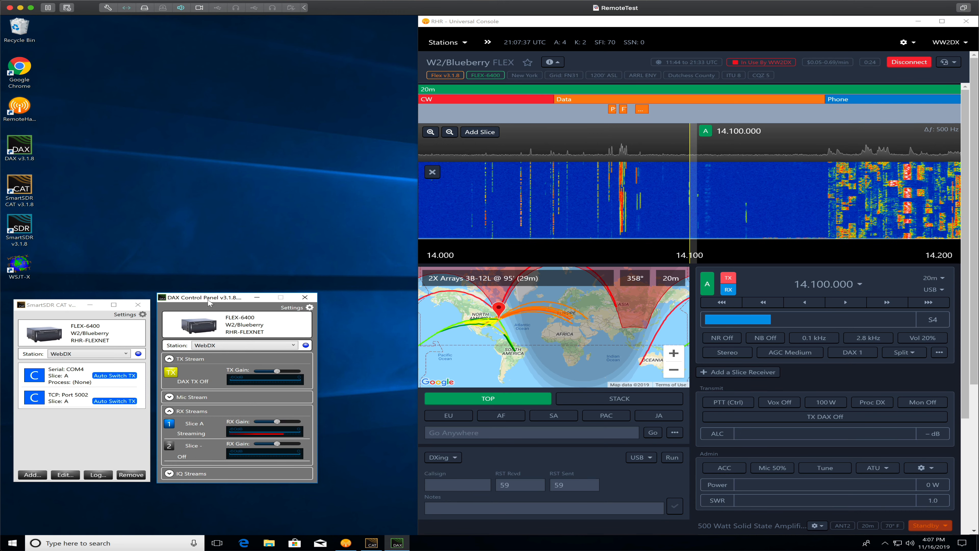
Move the DAX Control Panel and SmartSDR CAT windows side by side in the free desktop space next to the console.
drag(208, 302, 305, 350)
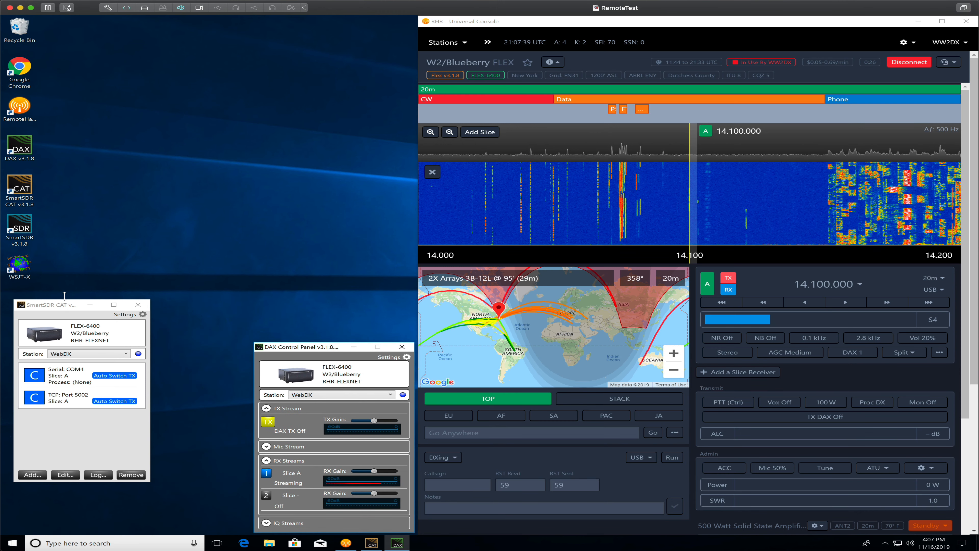
drag(67, 304, 169, 354)
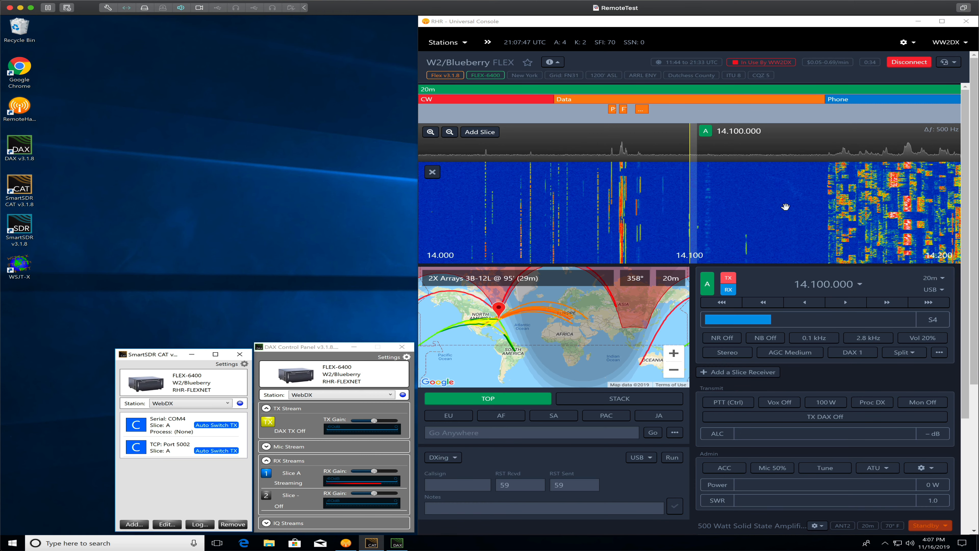
drag(848, 185, 728, 179)
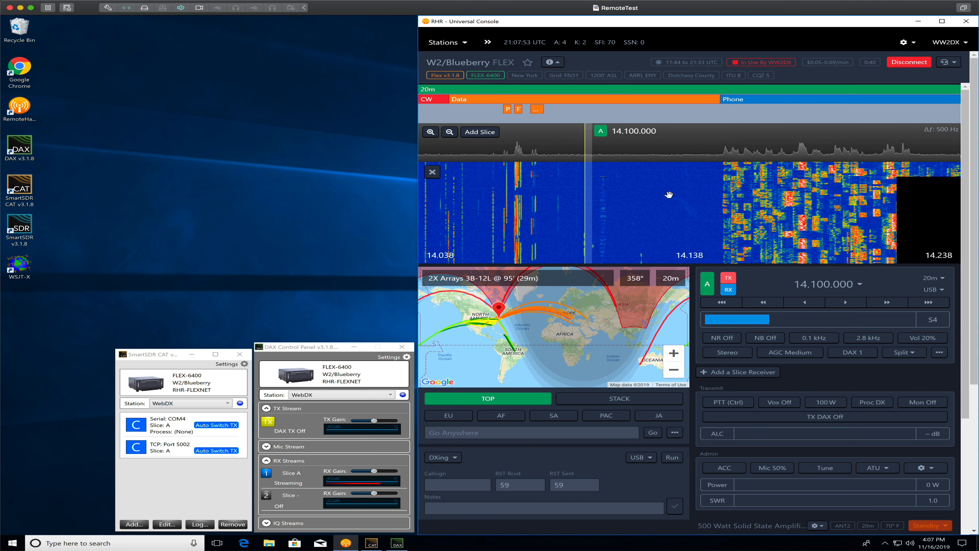
drag(671, 195, 749, 199)
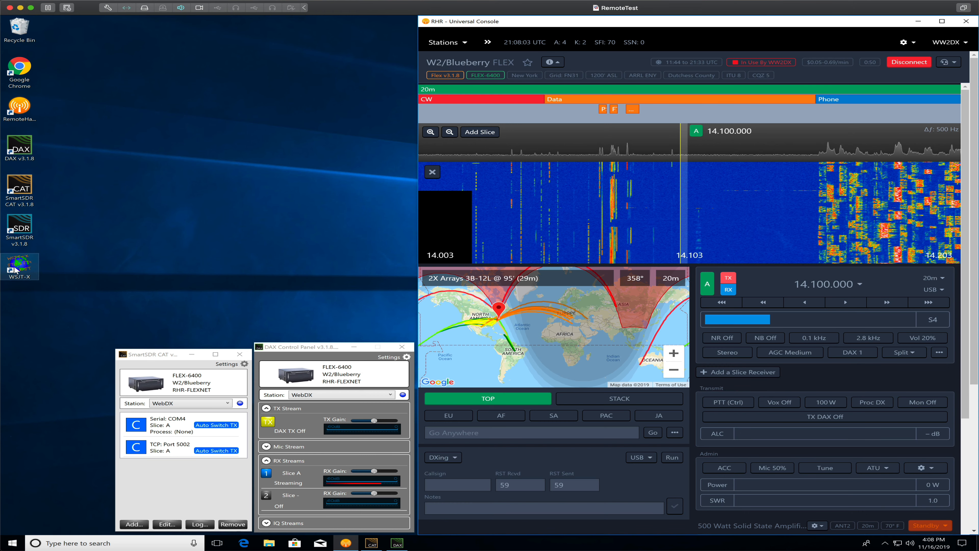
Launch WSJT-X and open its settings.
click(15, 266)
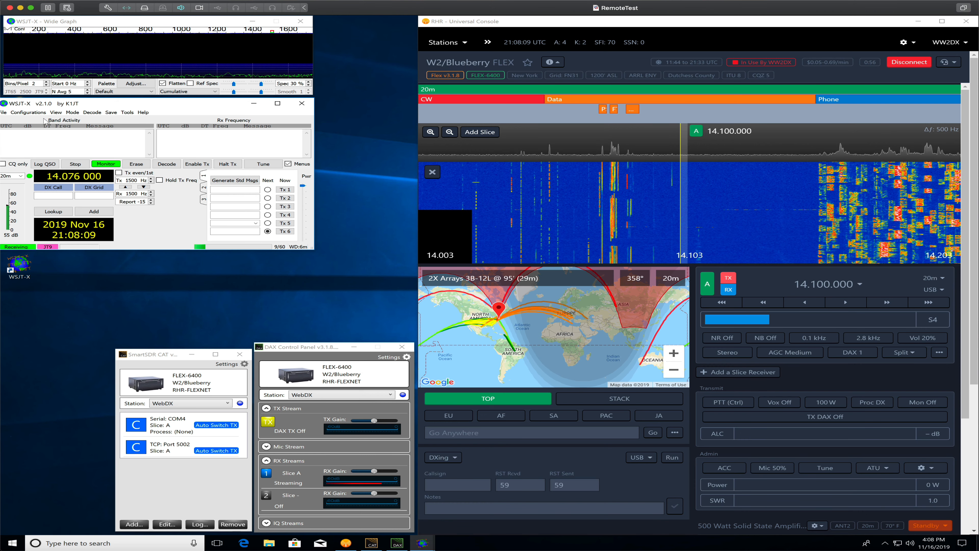
drag(134, 105, 140, 106)
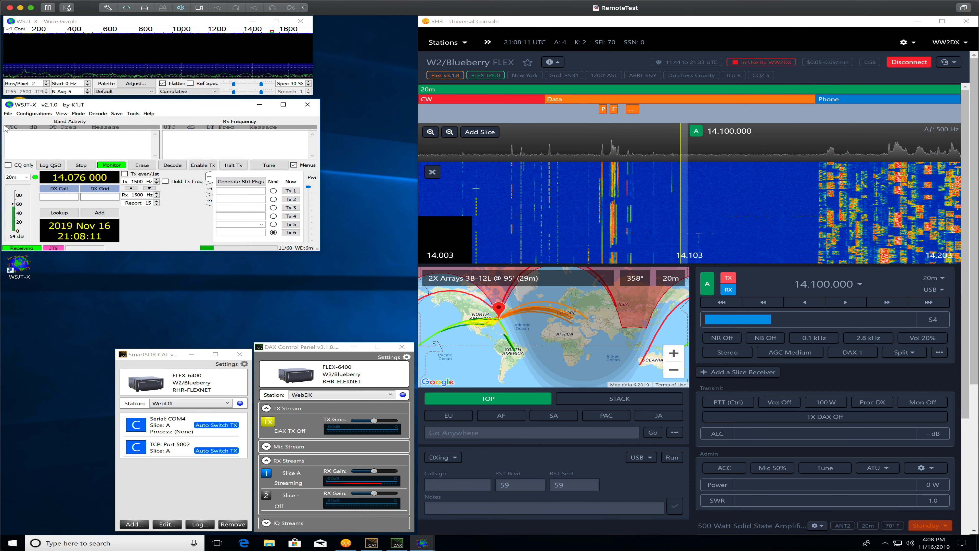
click(7, 114)
click(38, 204)
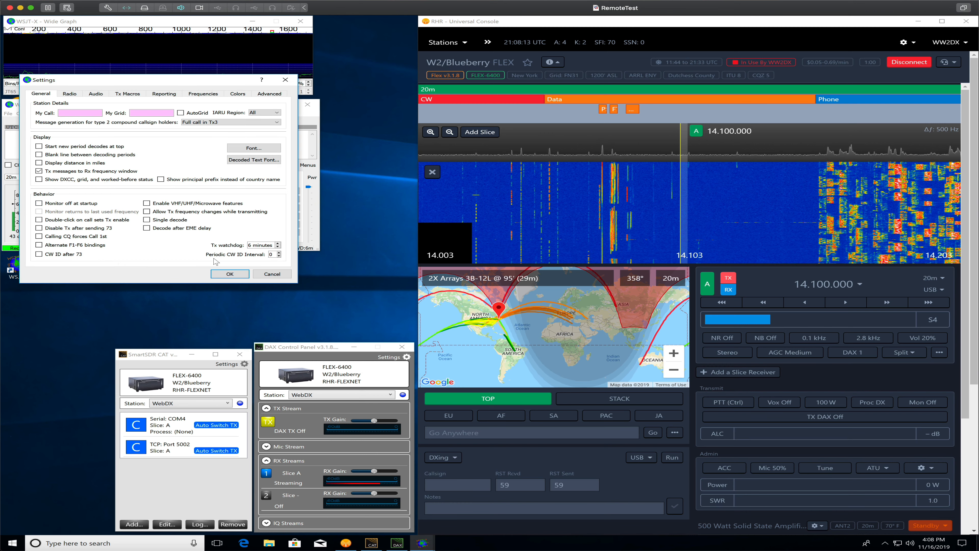
Enter the operator's callsign and the station's grid FN31 in the station details.
click(70, 112)
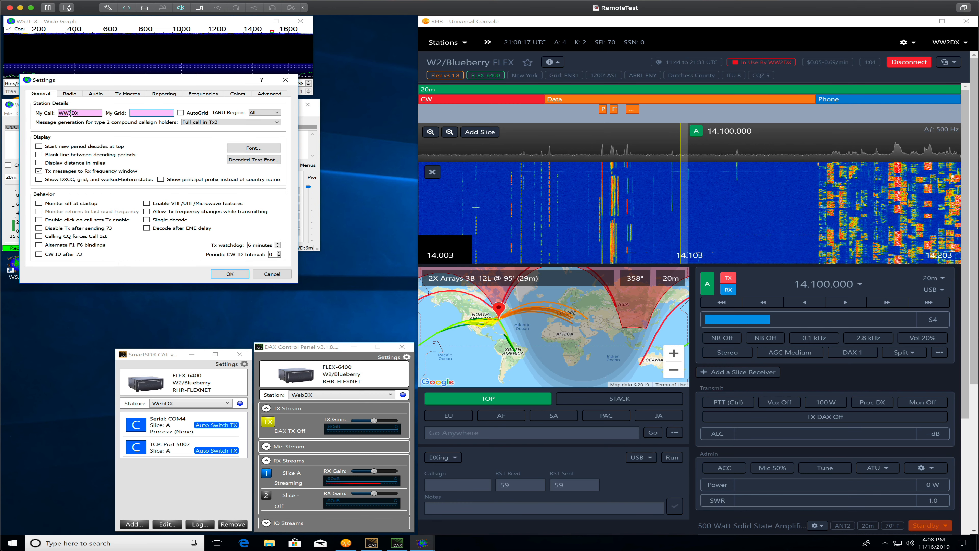
key(Tab)
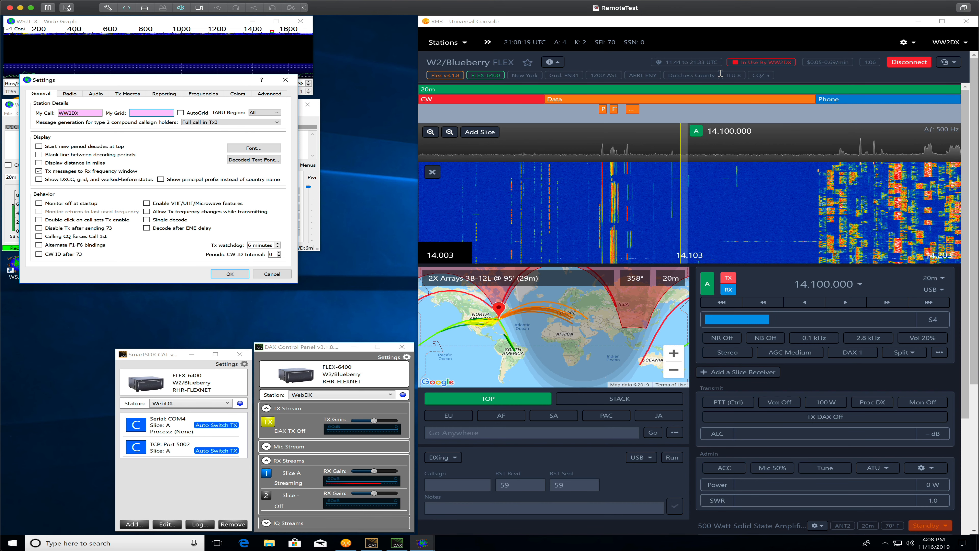
drag(568, 75, 586, 75)
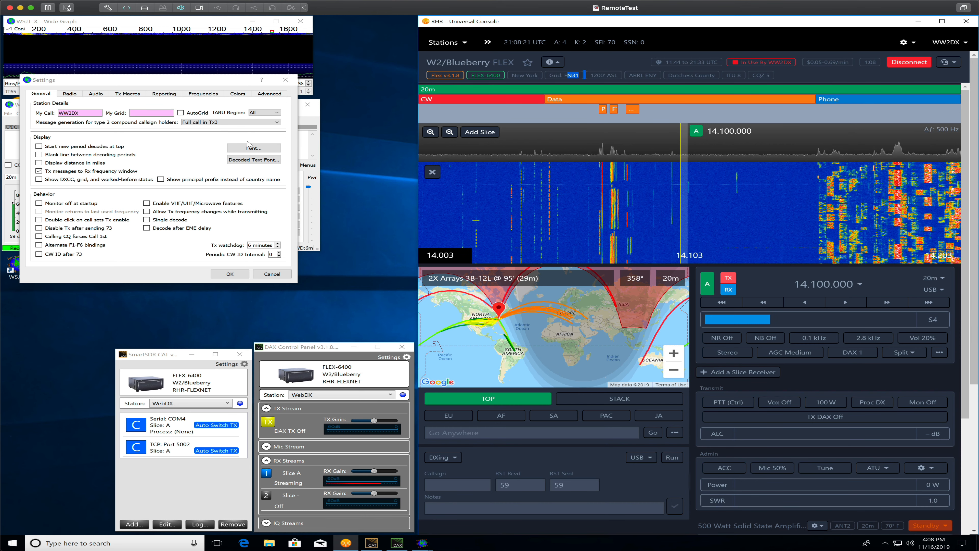
click(147, 113)
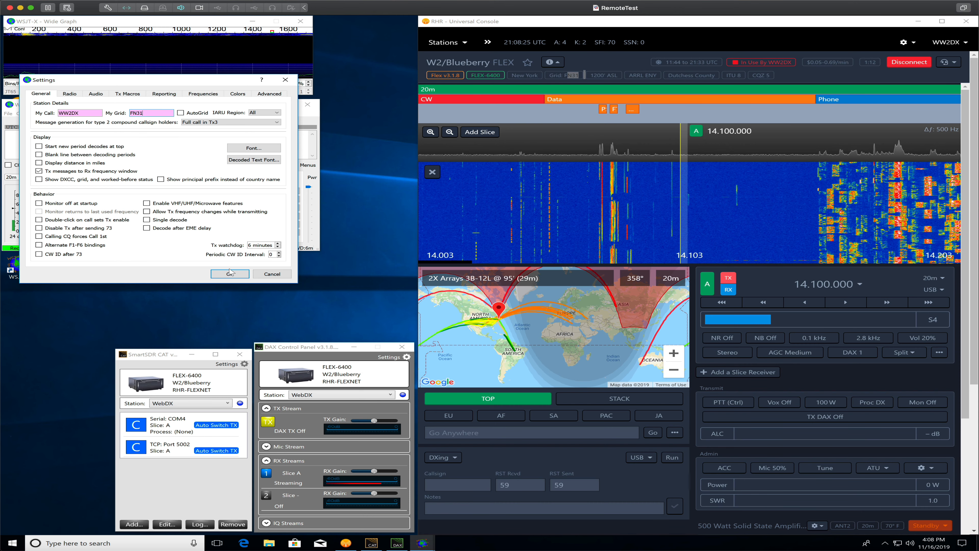
Choose FlexRadio 6xxx as the rig in the radio settings.
click(72, 95)
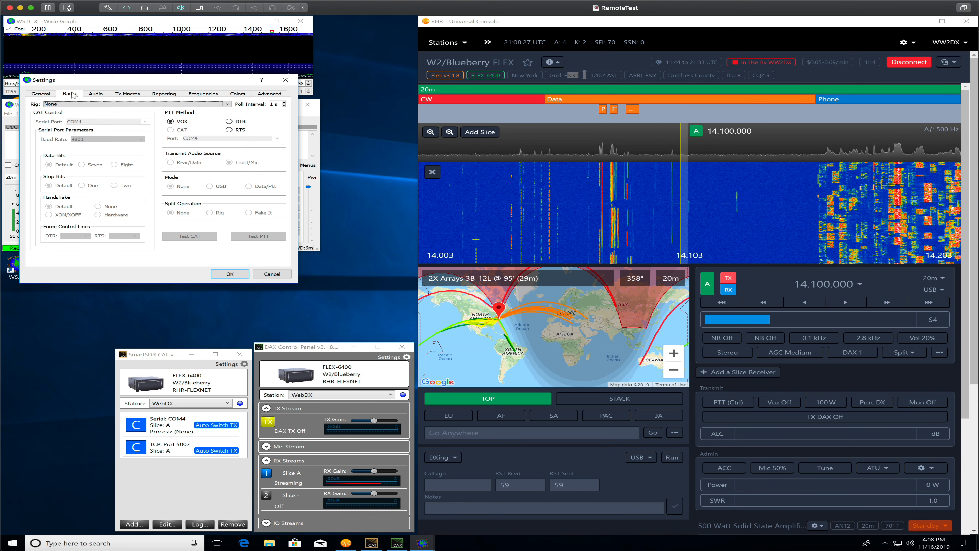
click(226, 104)
drag(227, 122, 229, 124)
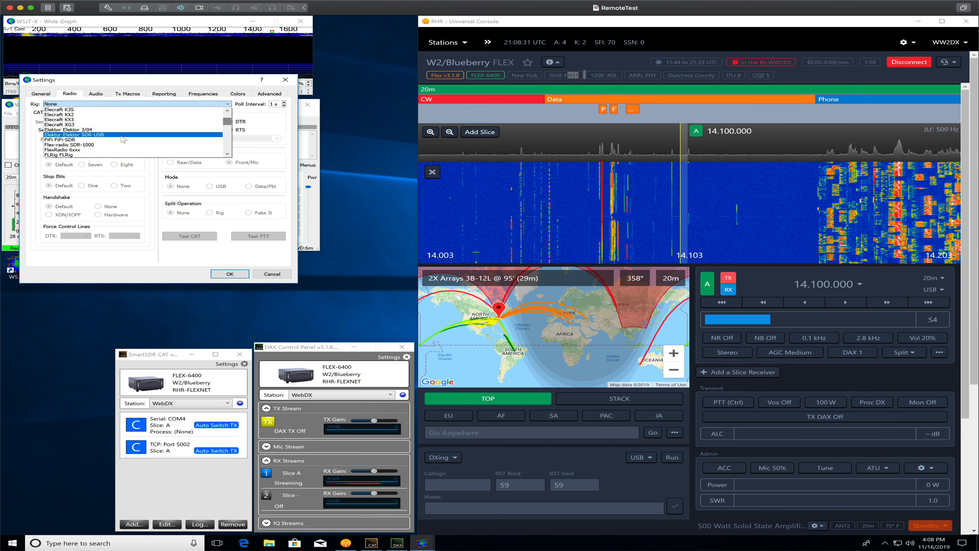
click(76, 150)
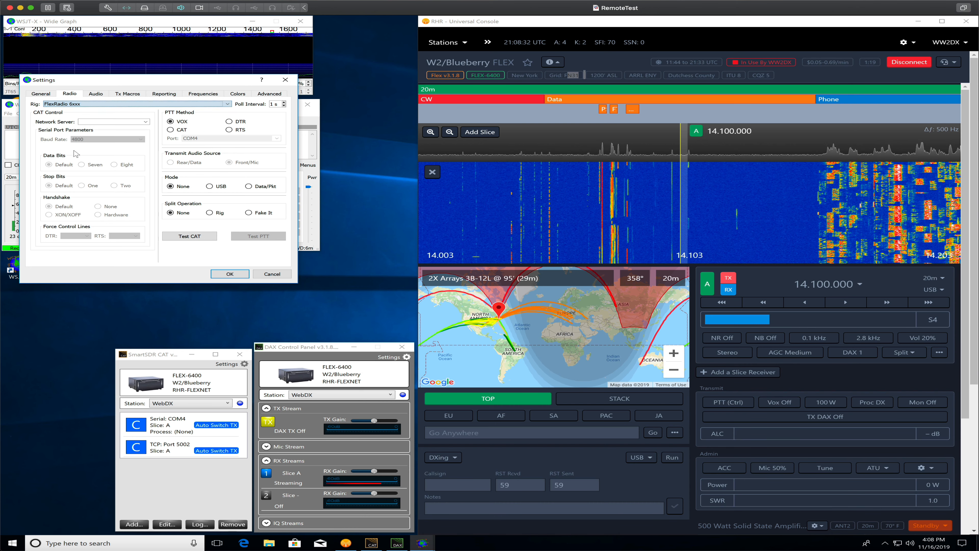
Set the network server to localhost:5002 with CAT as the PTT method, and test the CAT connection.
click(108, 124)
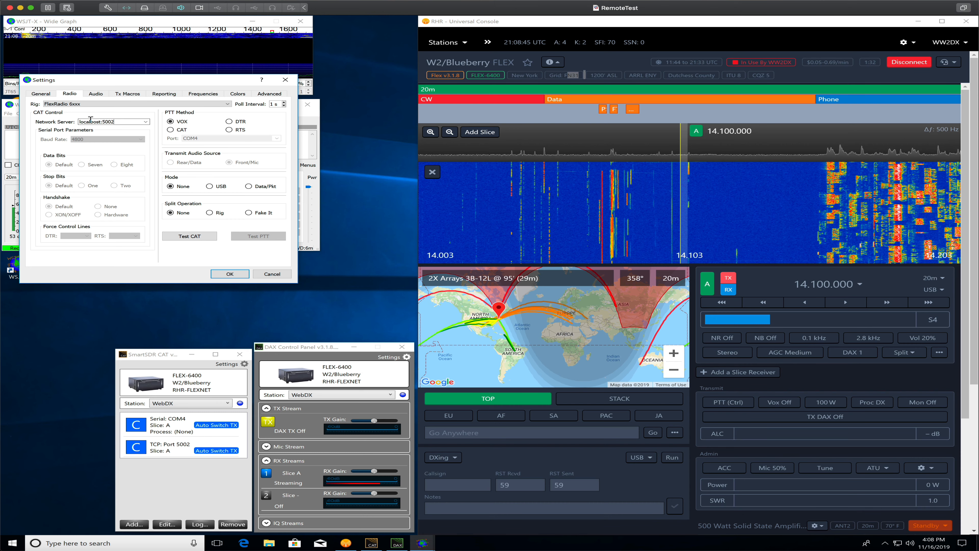
click(170, 130)
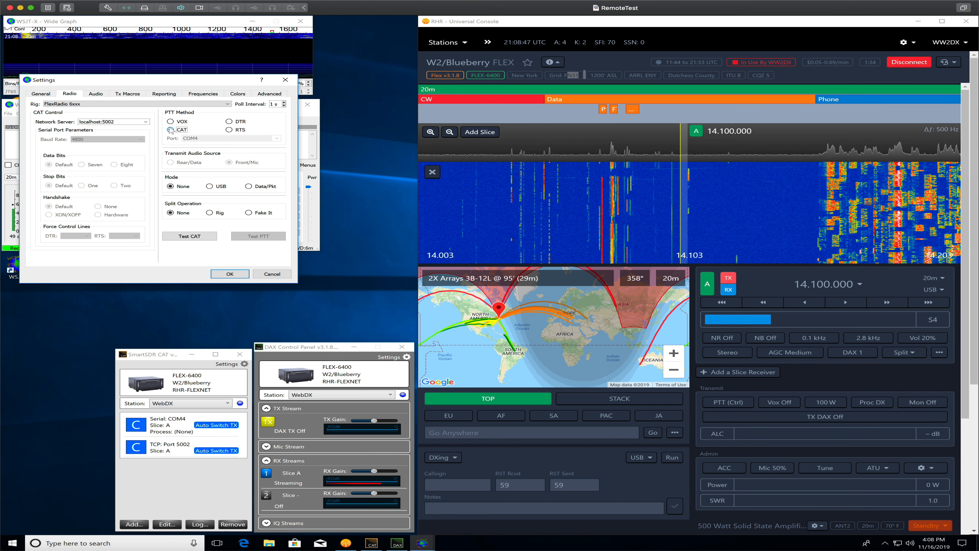
click(180, 236)
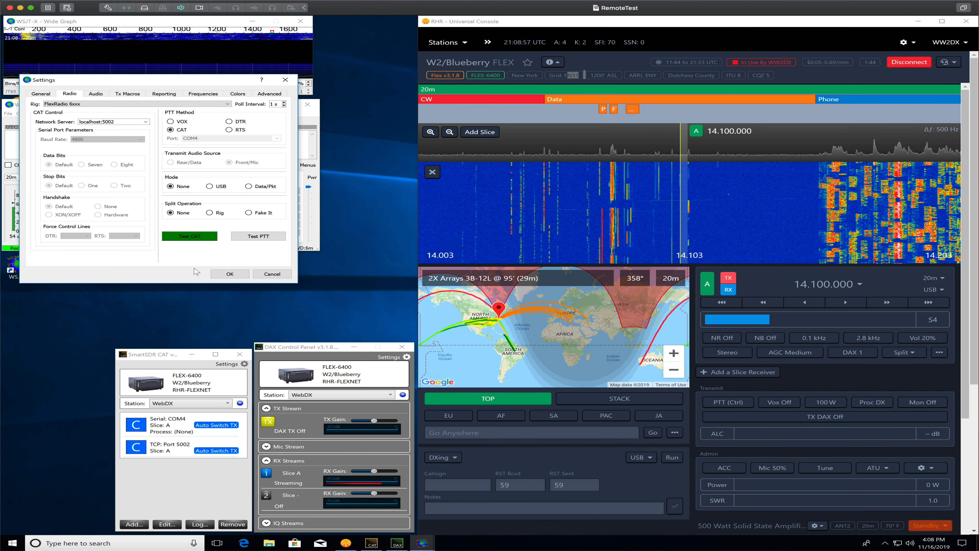
Set the soundcard input to DAX Audio RX 1 and the output to DAX Audio TX, and save the settings.
click(100, 95)
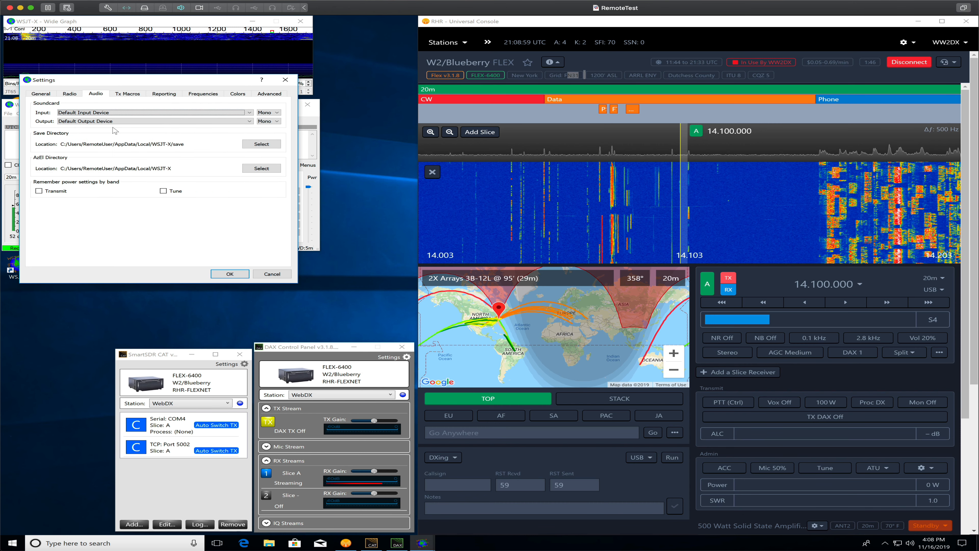
click(77, 113)
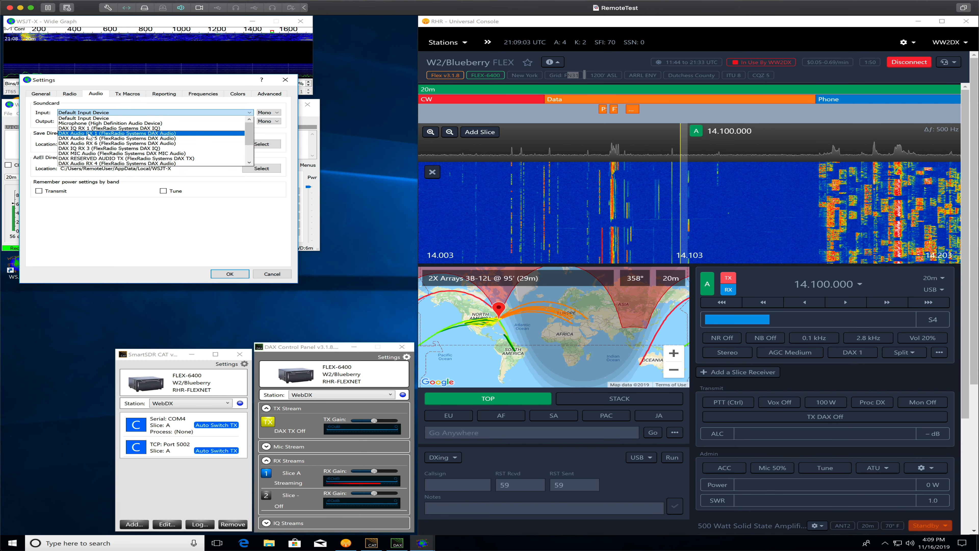
click(91, 133)
click(79, 122)
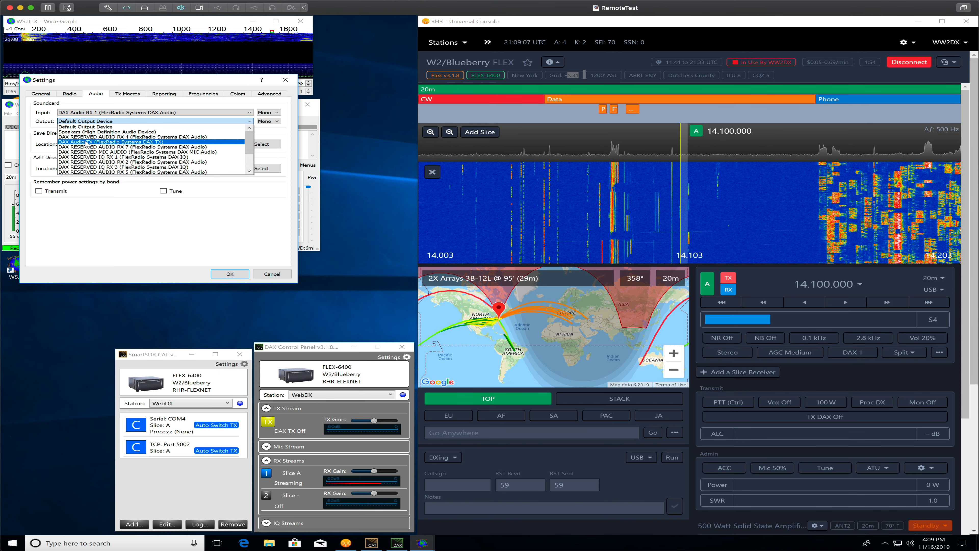
click(85, 143)
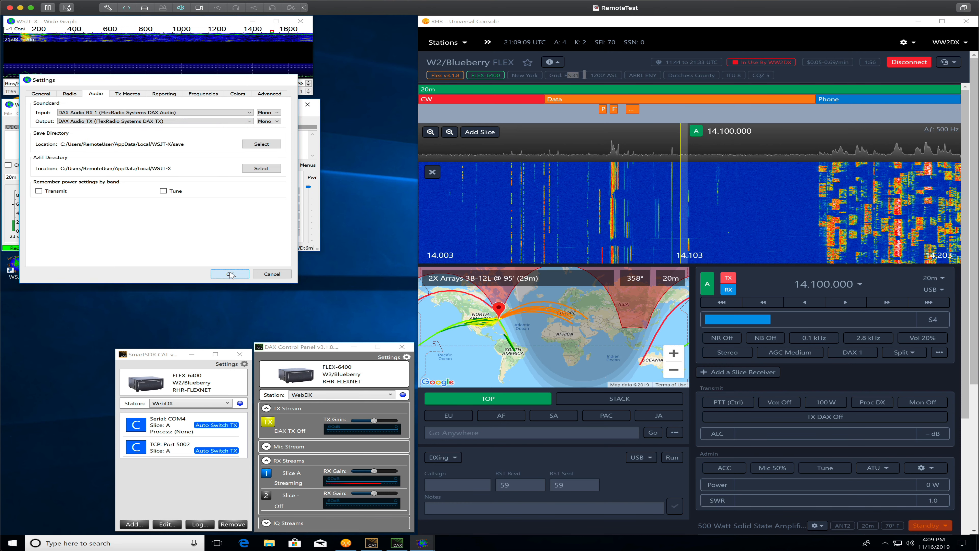
click(230, 273)
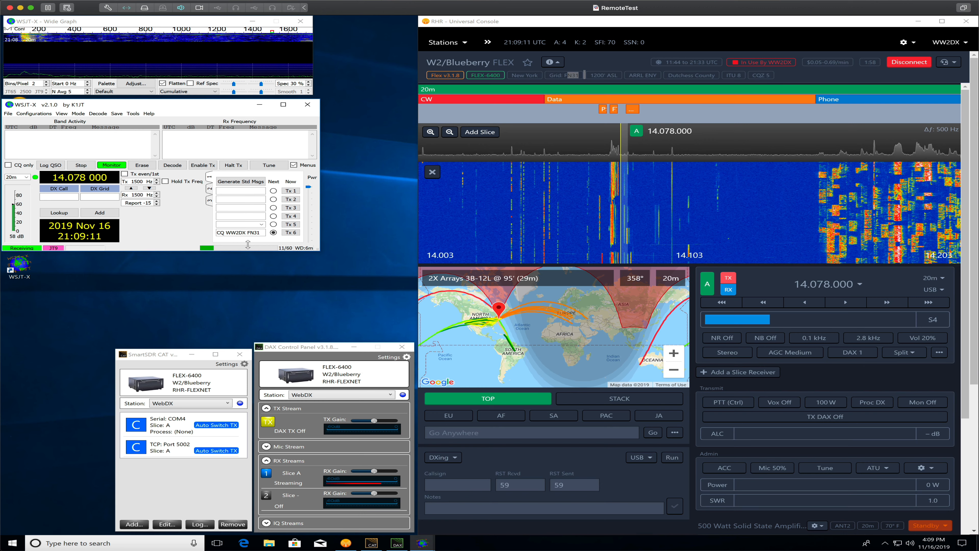
Widen the Wide Graph and the main WSJT-X window to fill the space beside the console, one below the other.
drag(153, 107, 155, 195)
mouse_move(169, 21)
mouse_down()
mouse_move(170, 31)
mouse_move(170, 21)
mouse_up()
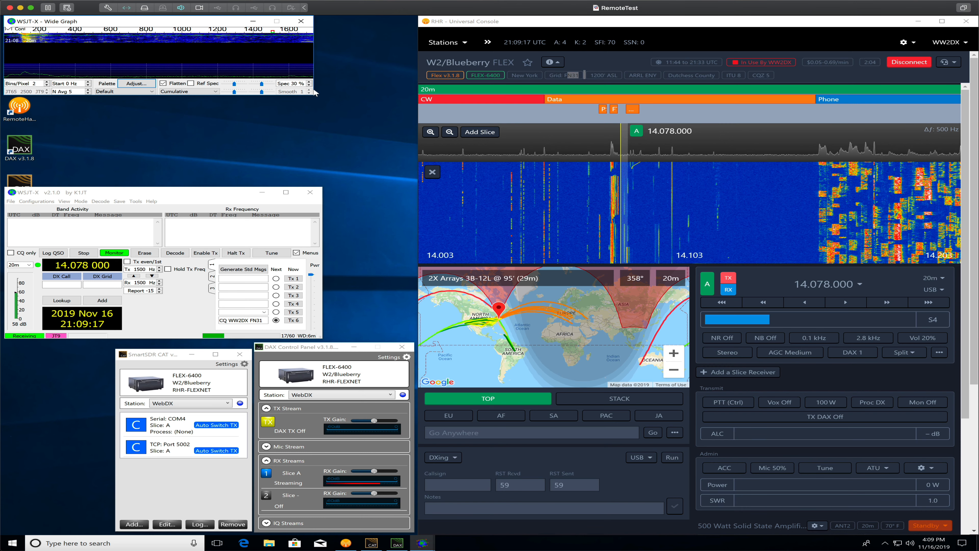
drag(314, 93, 420, 107)
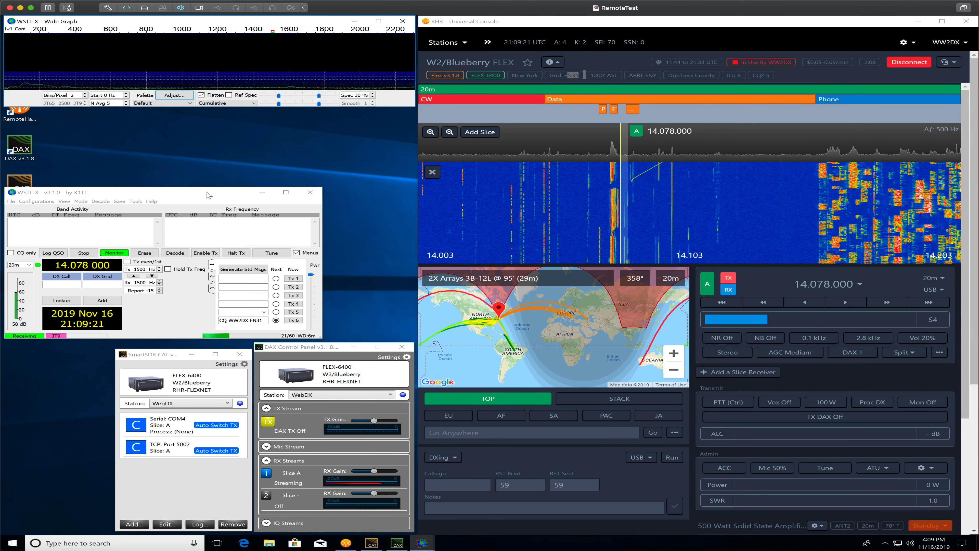
drag(208, 195, 208, 115)
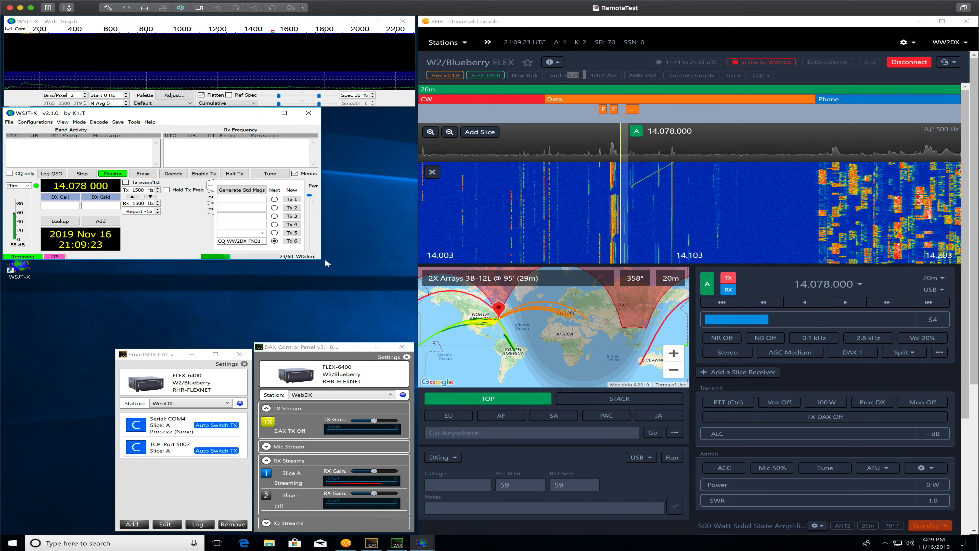
drag(315, 254, 415, 281)
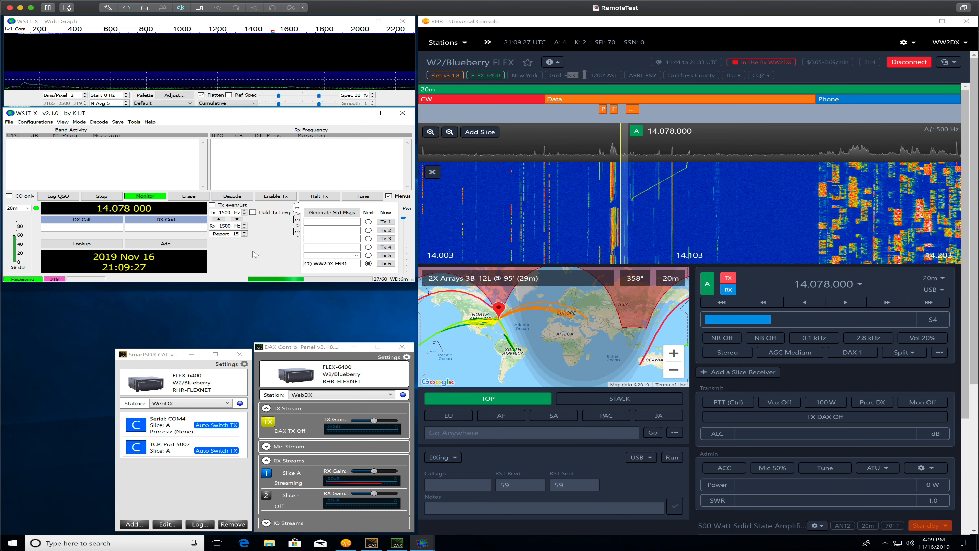
Switch the WSJT-X operating mode to FT8.
click(27, 208)
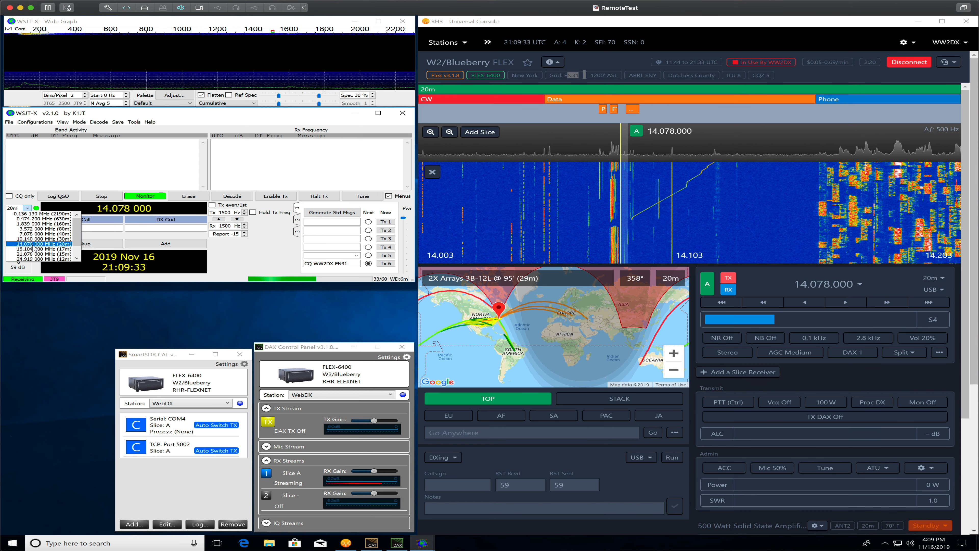
click(166, 179)
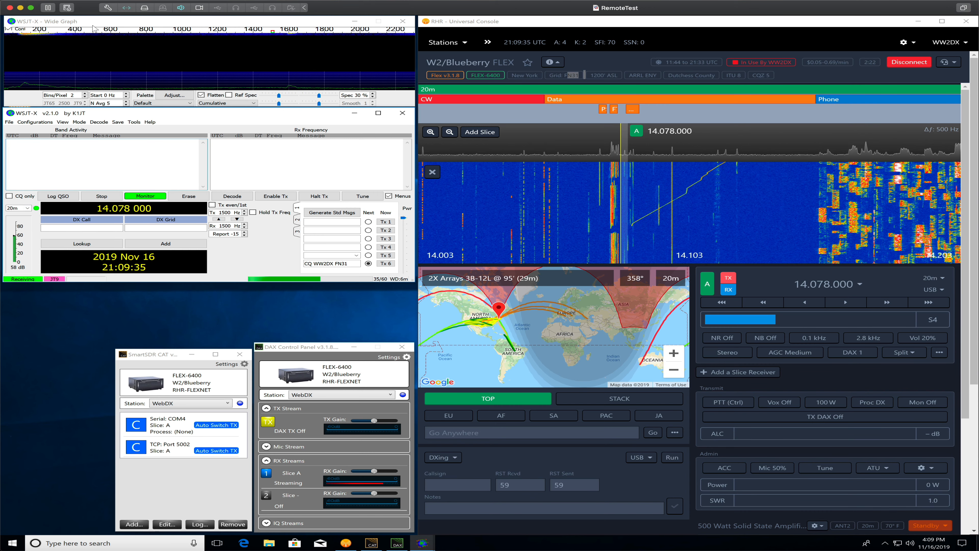
click(73, 122)
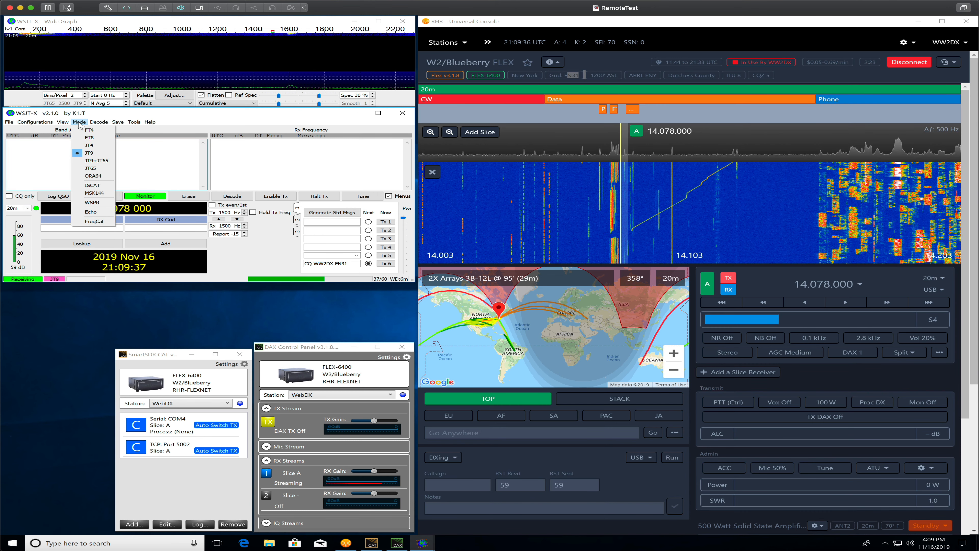
click(89, 138)
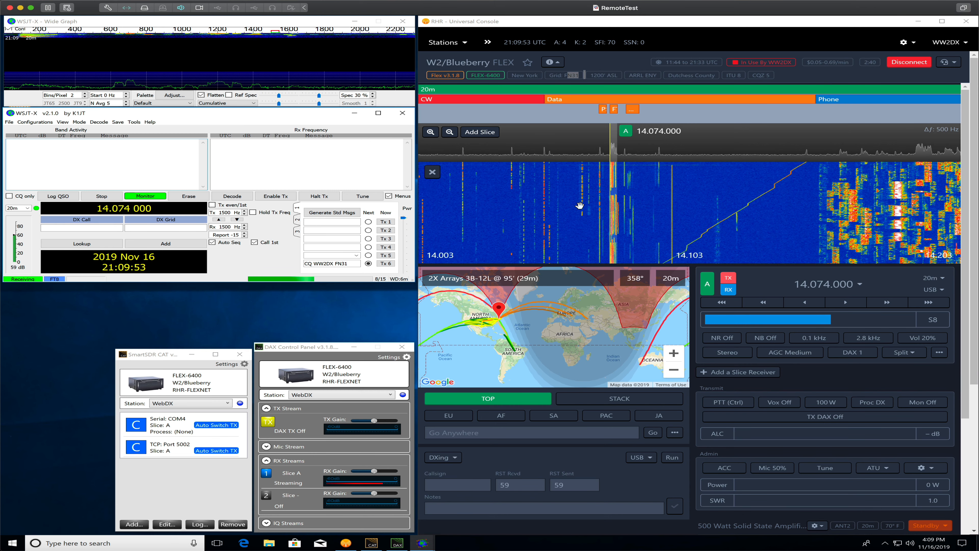
Zoom the console's waterfall in on the FT8 segment at 14.074 MHz and make the main WSJT-X window taller.
scroll(579, 204, up, 4)
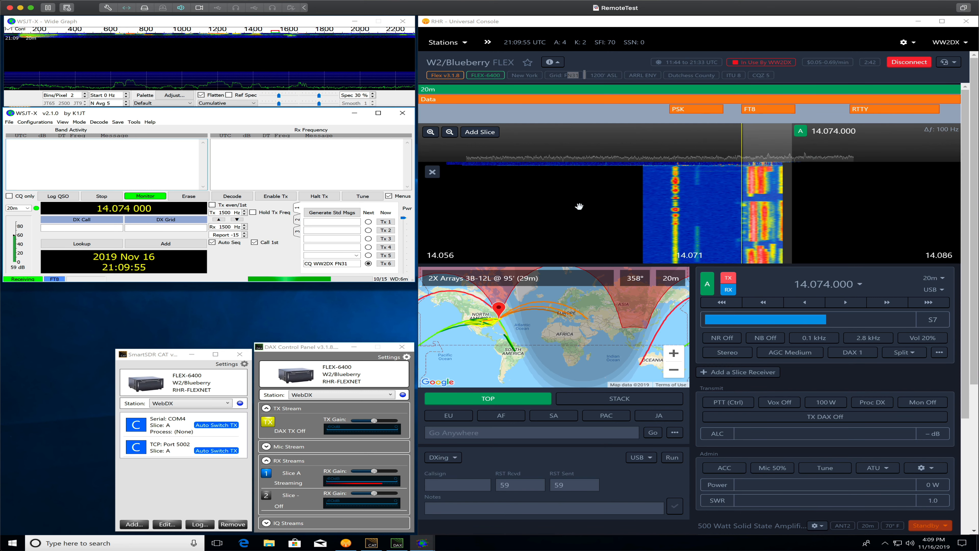
scroll(579, 205, up, 2)
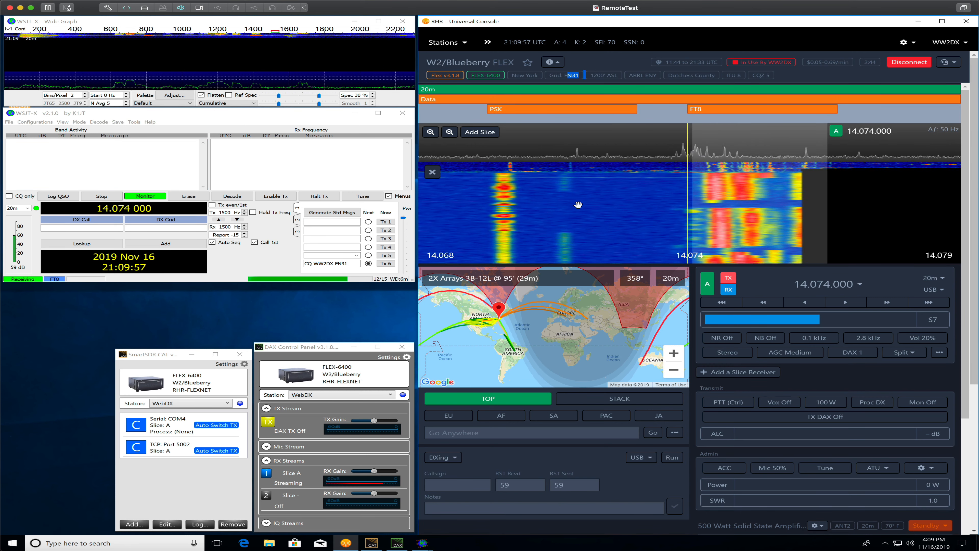
mouse_move(577, 205)
mouse_down()
mouse_move(535, 202)
mouse_move(578, 201)
mouse_up()
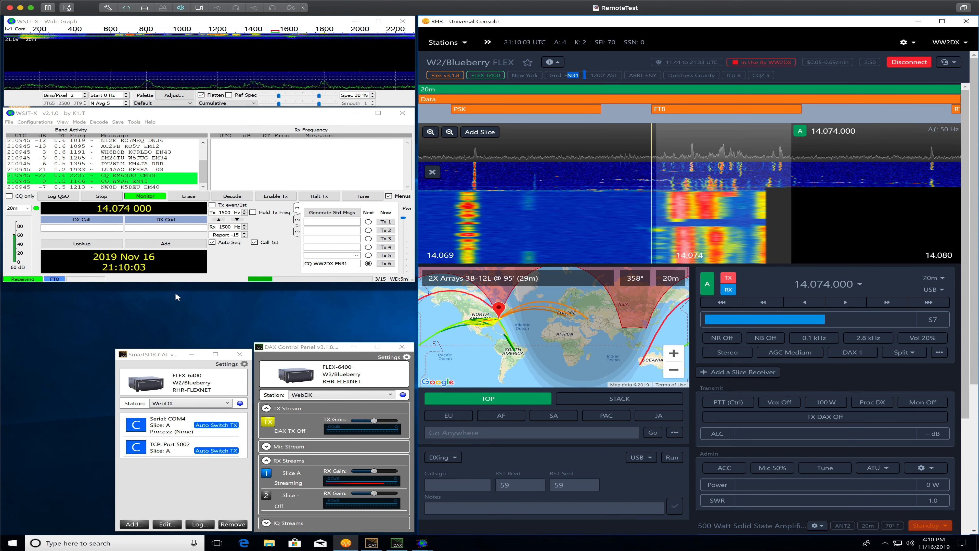
drag(178, 277, 178, 336)
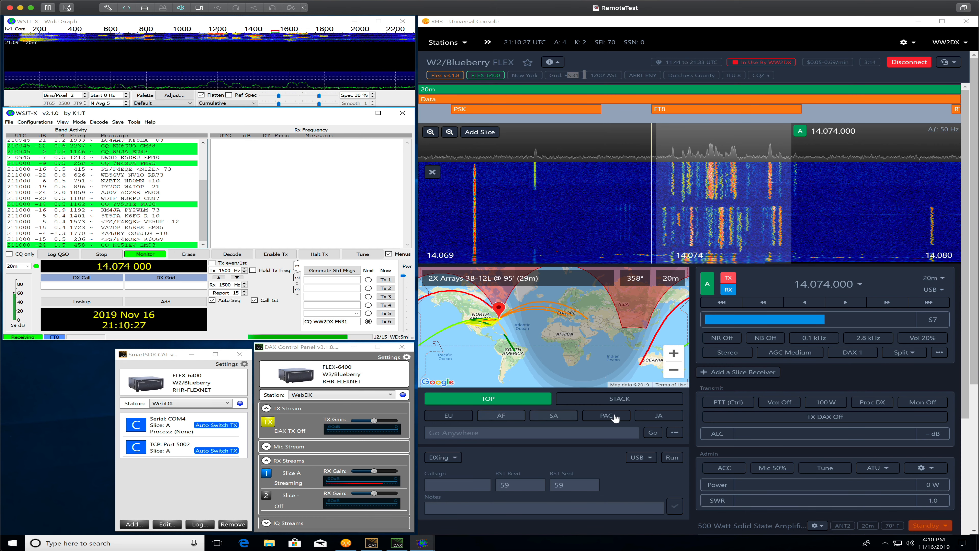
Turn the antenna toward JA and look back through the band activity for a Japanese CQ call.
click(651, 420)
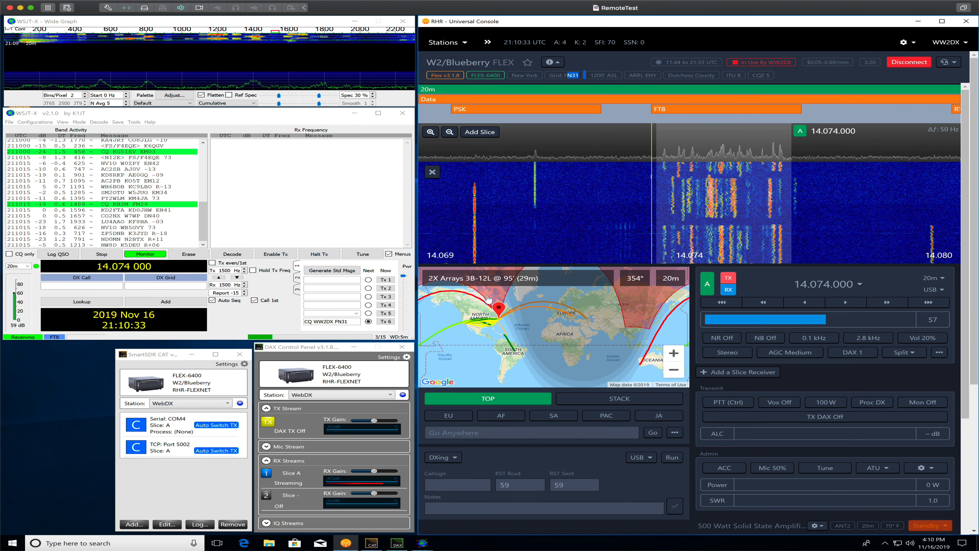
drag(203, 223, 202, 180)
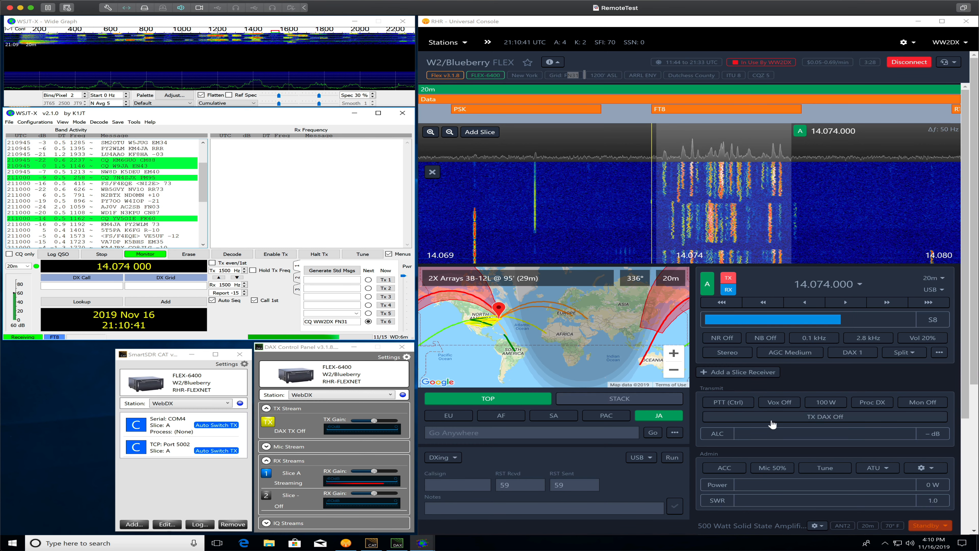
Turn on TX DAX in the console and enable transmission in WSJT-X to answer the CQ call from grid PM95.
click(824, 418)
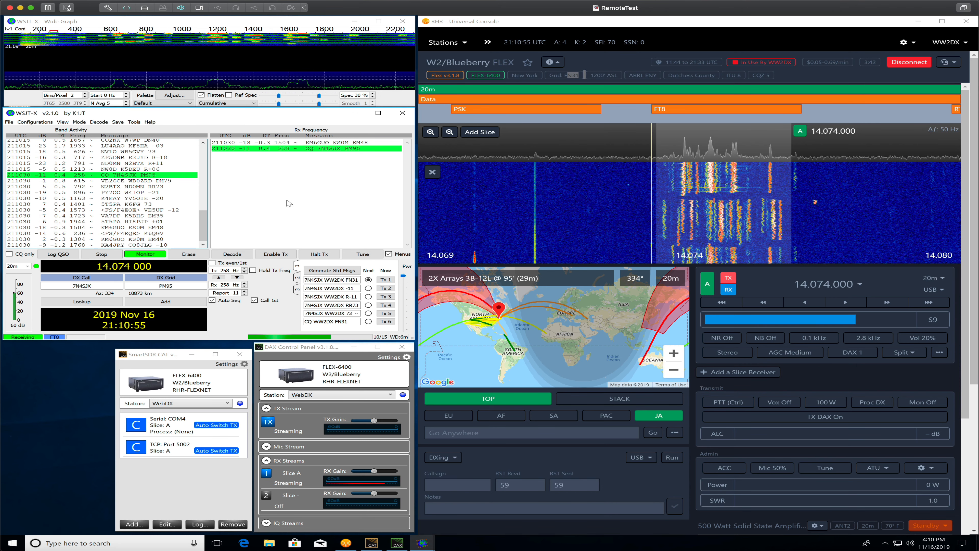
click(275, 254)
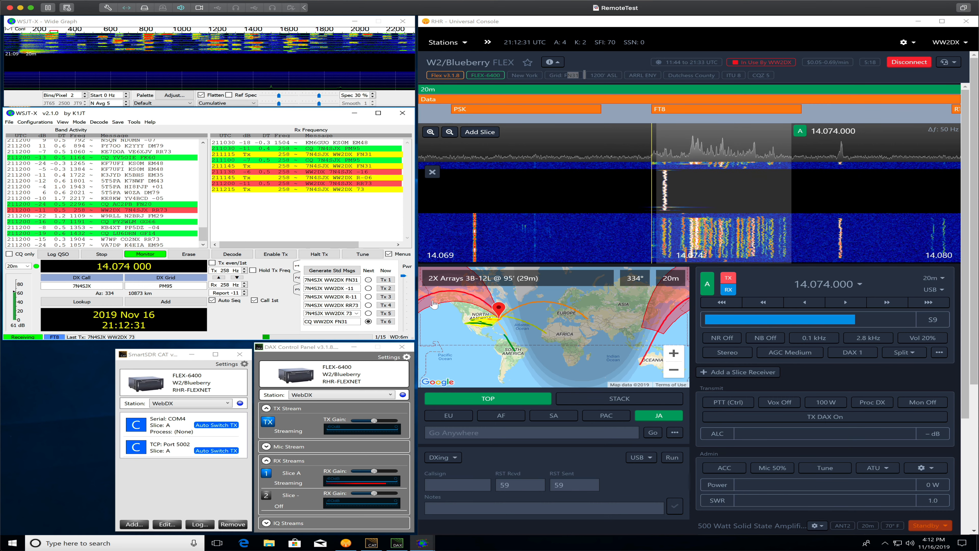
click(557, 2)
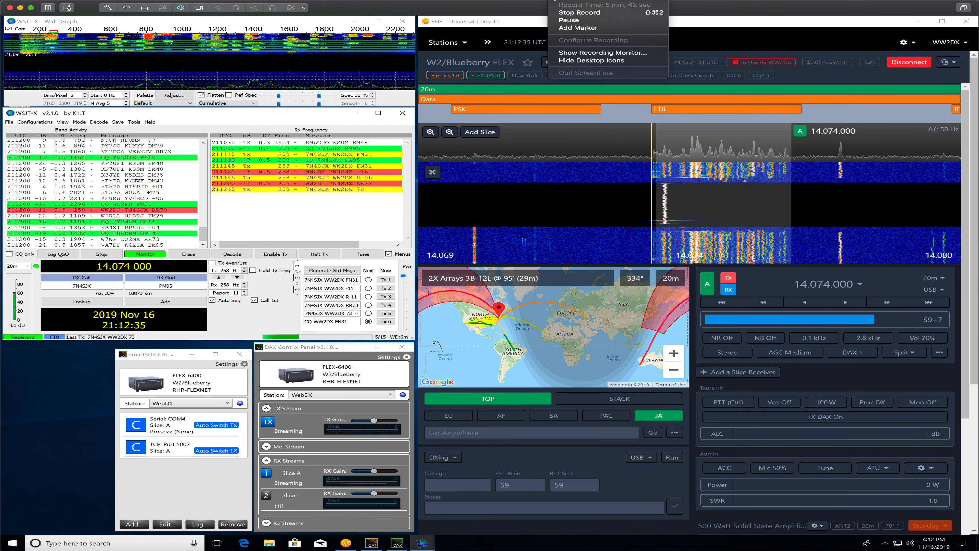